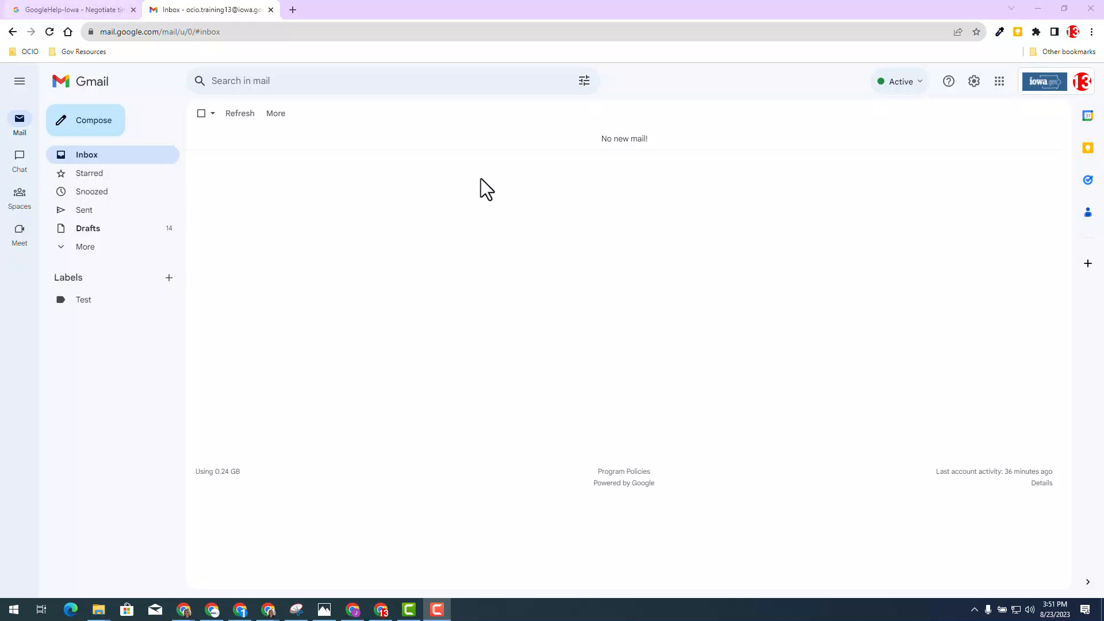
Step: Start a new email in an enlarged compose window and begin offering free times for a meeting
click(89, 128)
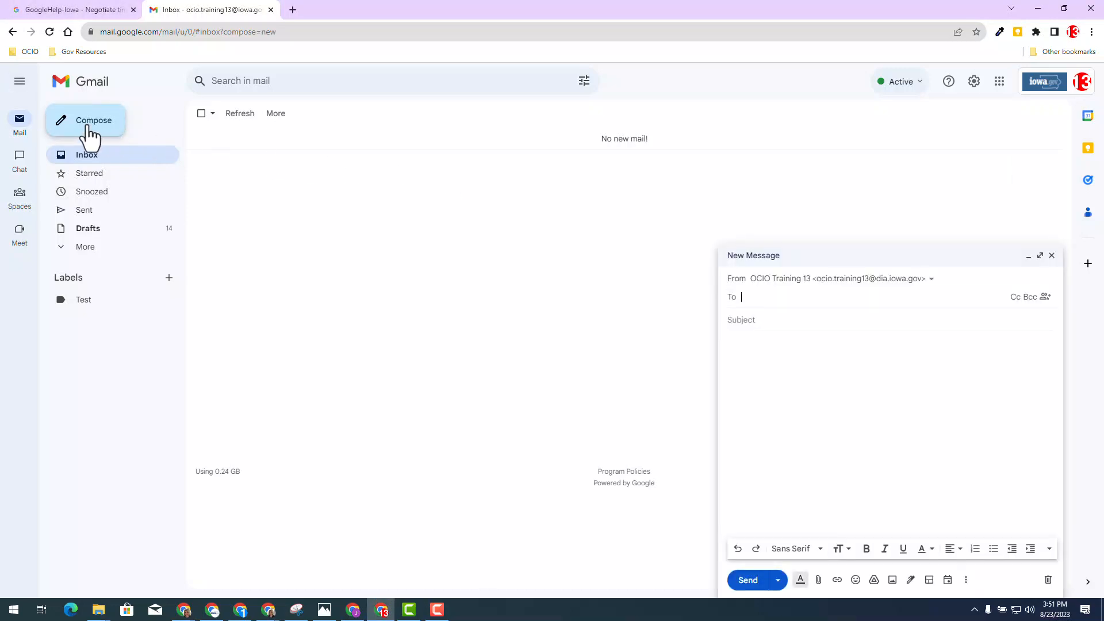
click(1040, 256)
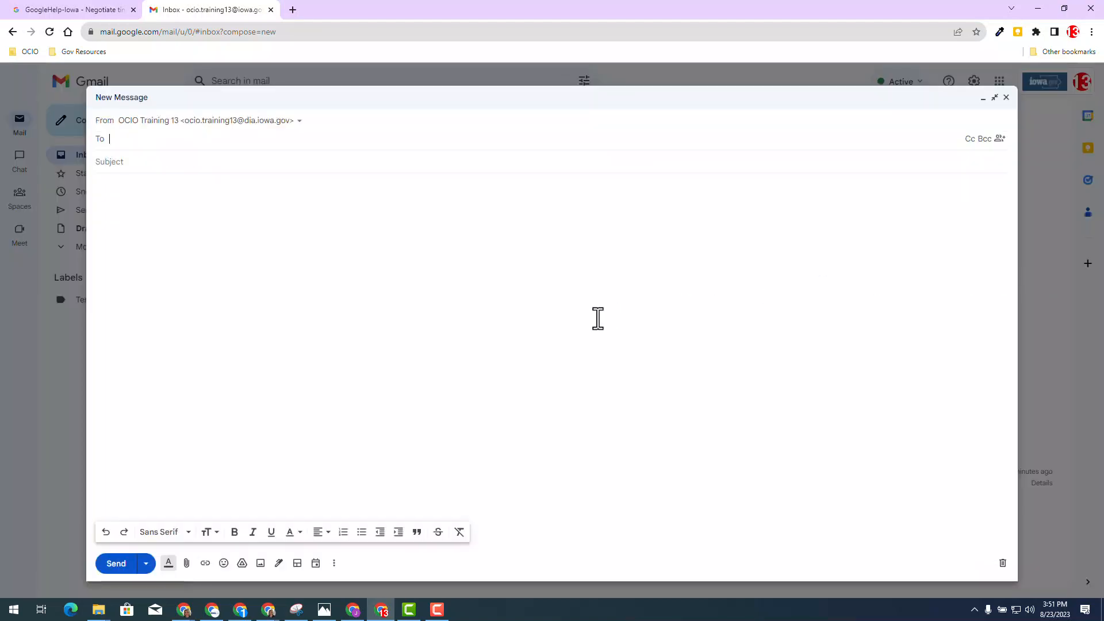
click(316, 564)
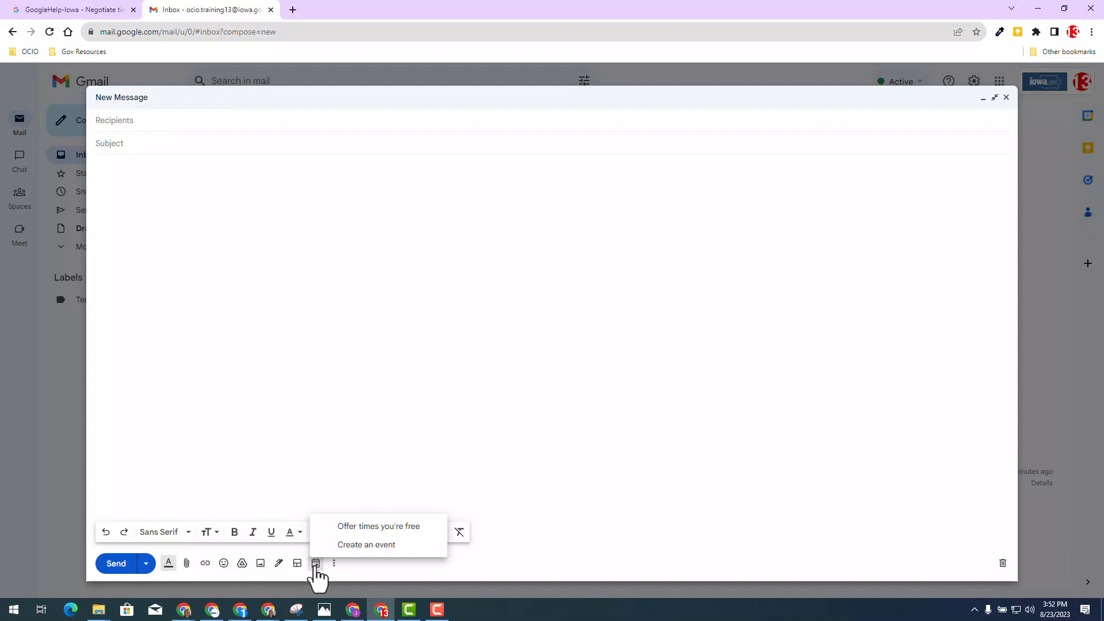
click(363, 526)
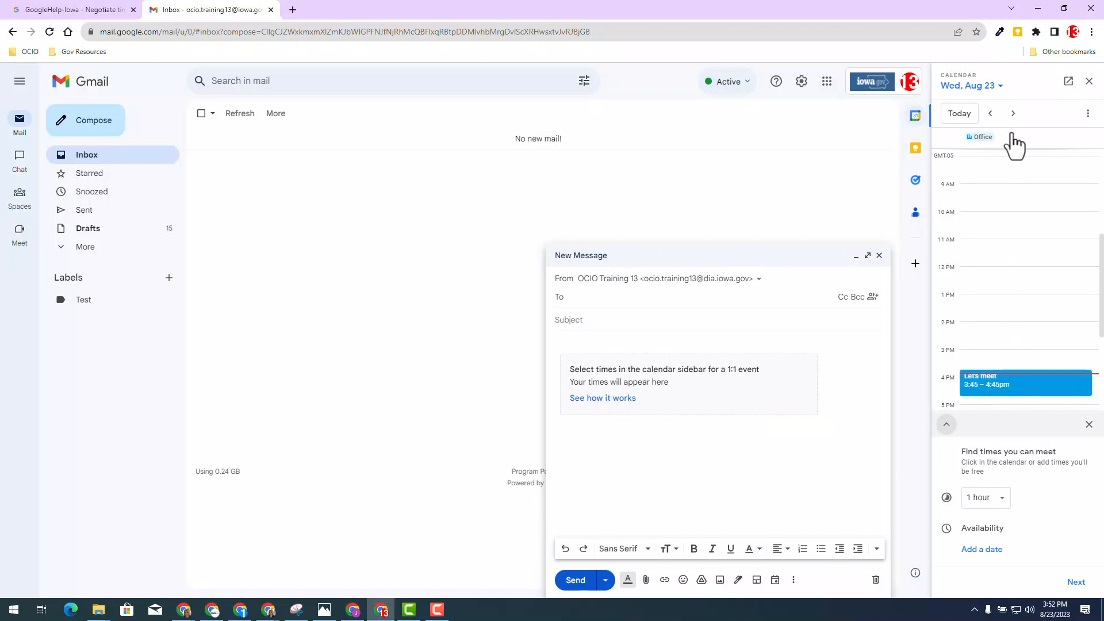
Step: Go to Tuesday, August 29 in the calendar and mark 9:00am to 12:00pm as available
click(1013, 115)
click(1013, 115)
click(1013, 115)
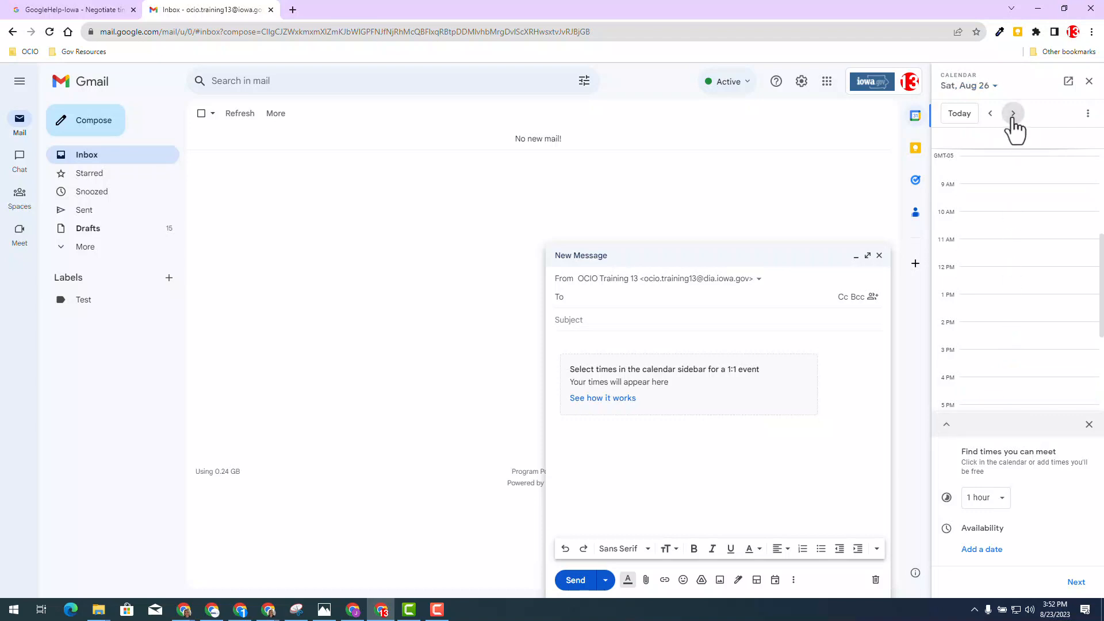
click(1013, 114)
click(1013, 115)
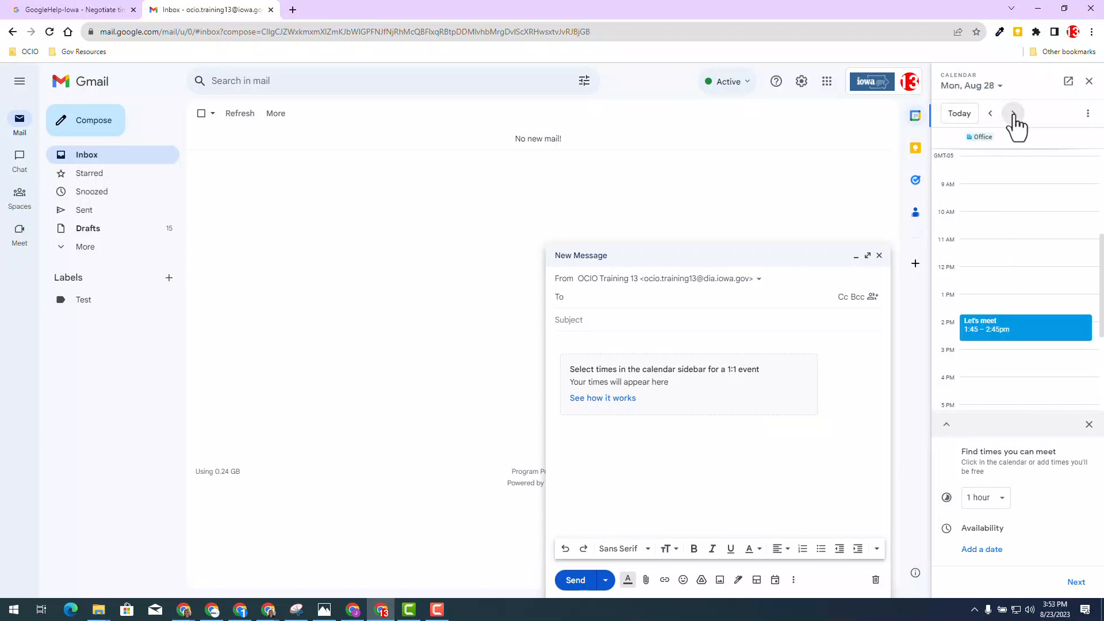
click(1013, 115)
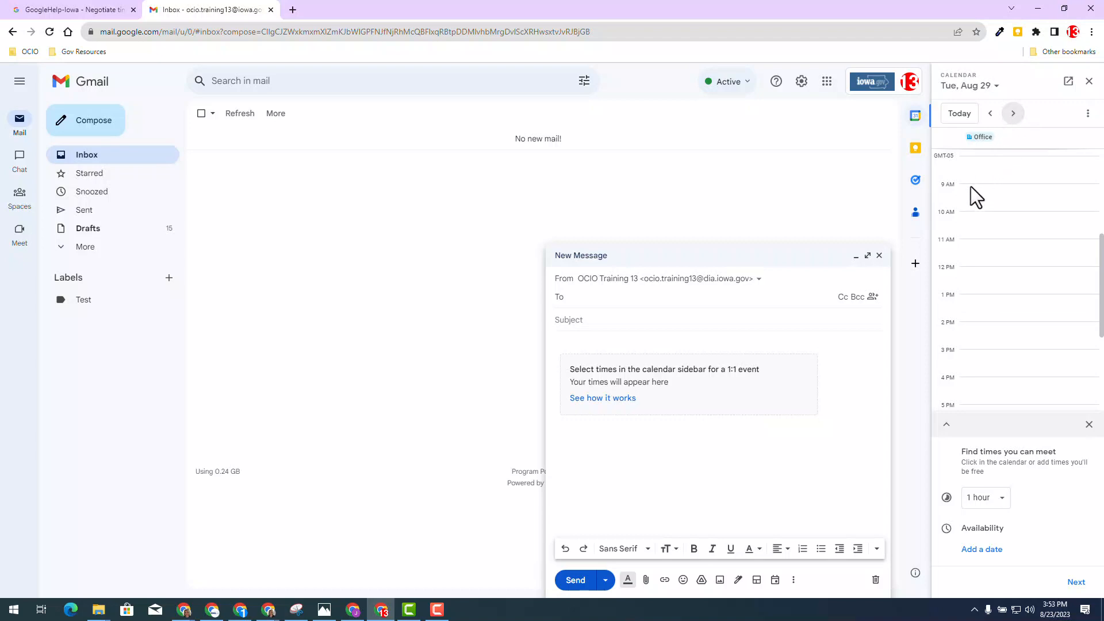
drag(970, 186, 971, 261)
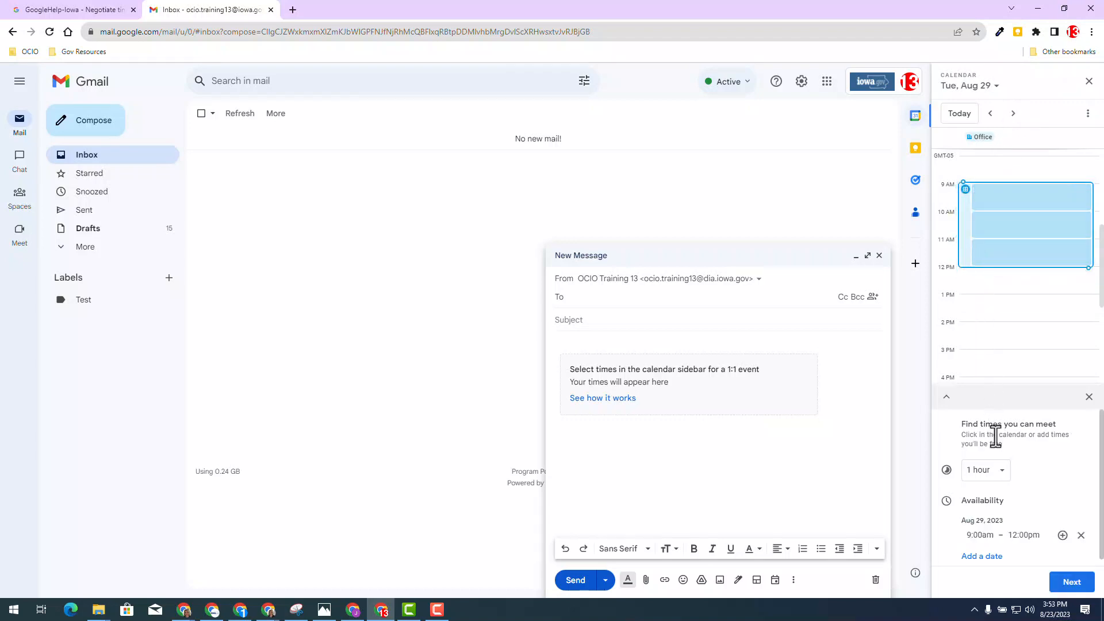
Step: Set the meeting duration to 30 minutes and add a second availability block from 2:00pm to 5:00pm on August 29
click(1000, 483)
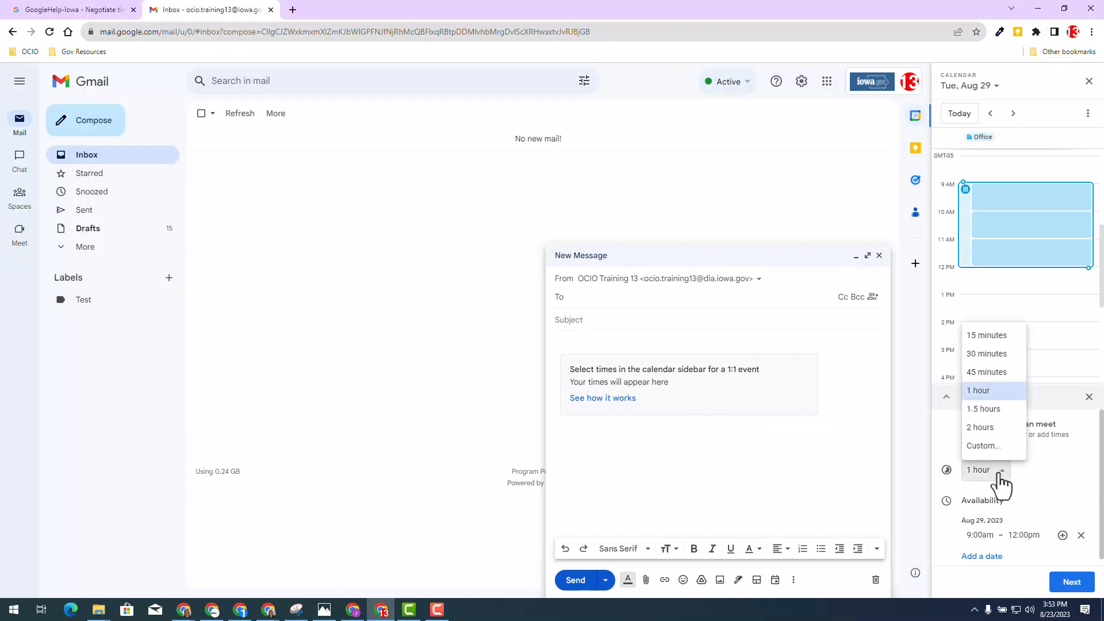
click(991, 359)
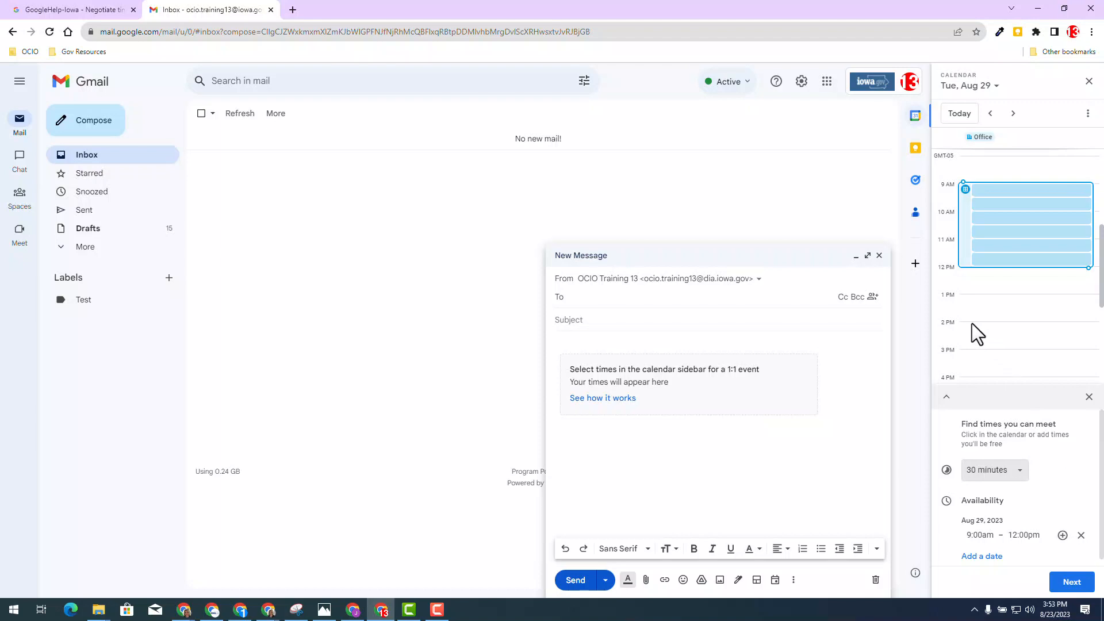
drag(971, 323, 976, 257)
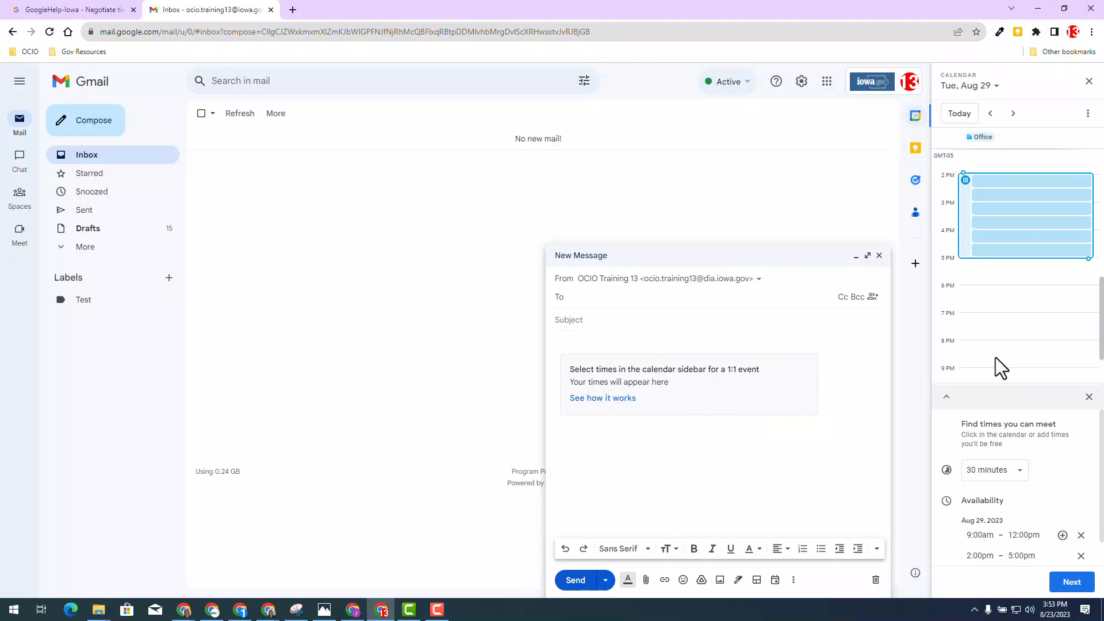
scroll(989, 417, down, 1)
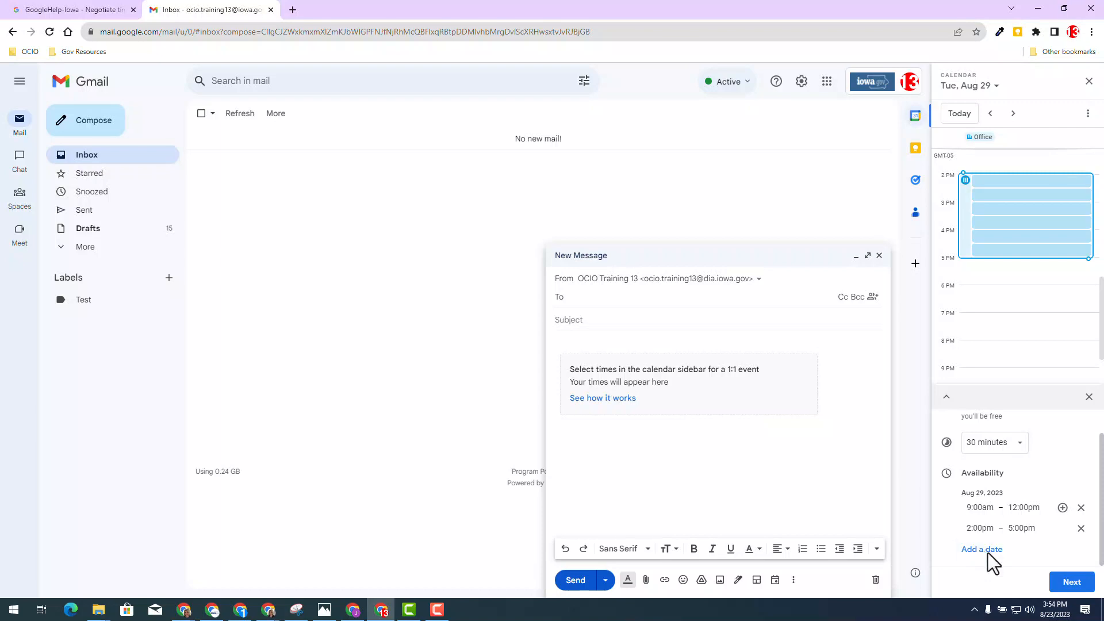
Step: Title the event "Let's meet - Google Training", expand its additional details, and add the proposed times to the email
click(1071, 582)
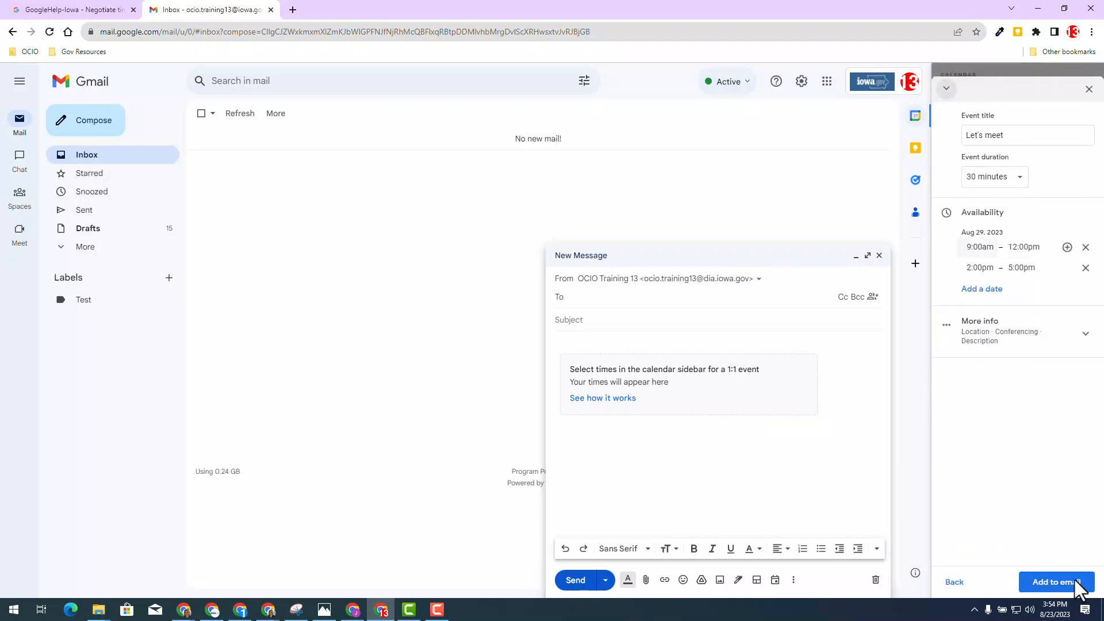
click(1010, 137)
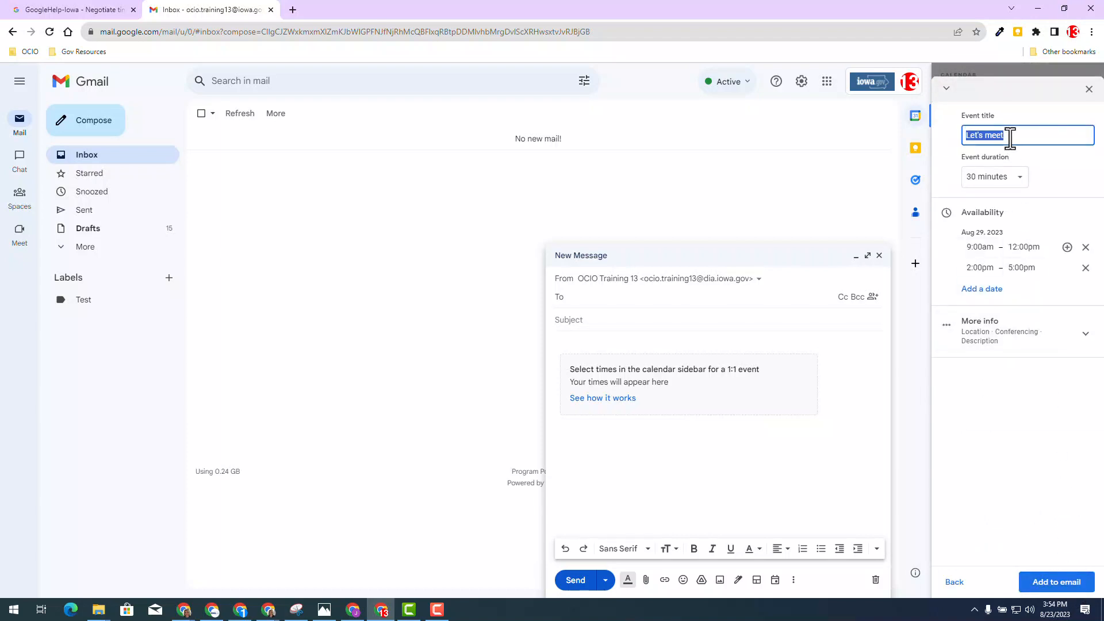
click(1010, 137)
text(- Google Training)
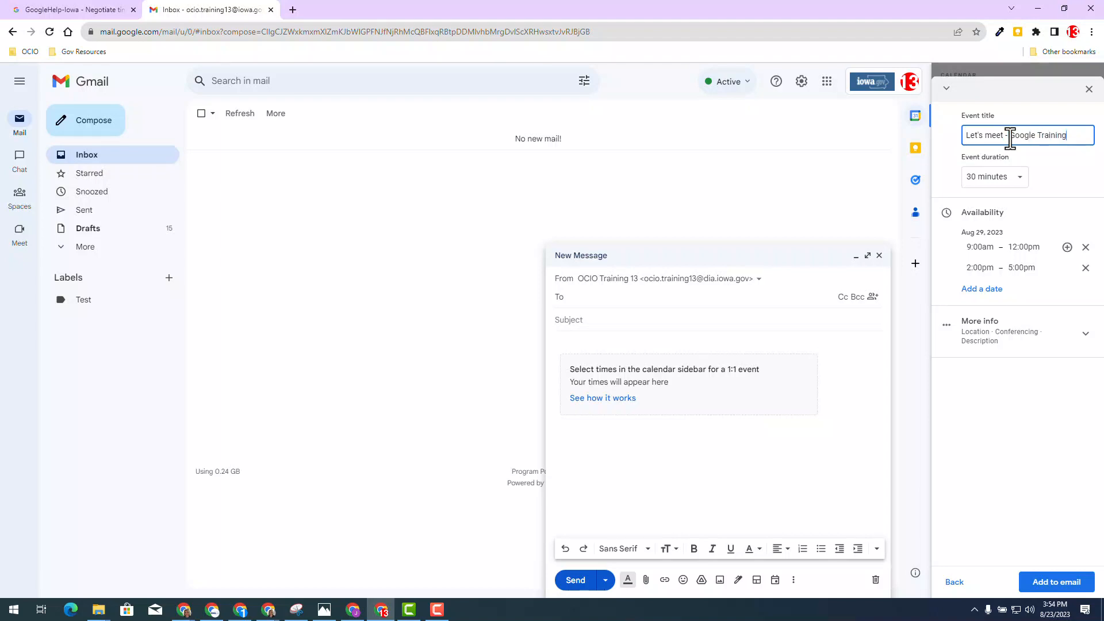
click(1084, 334)
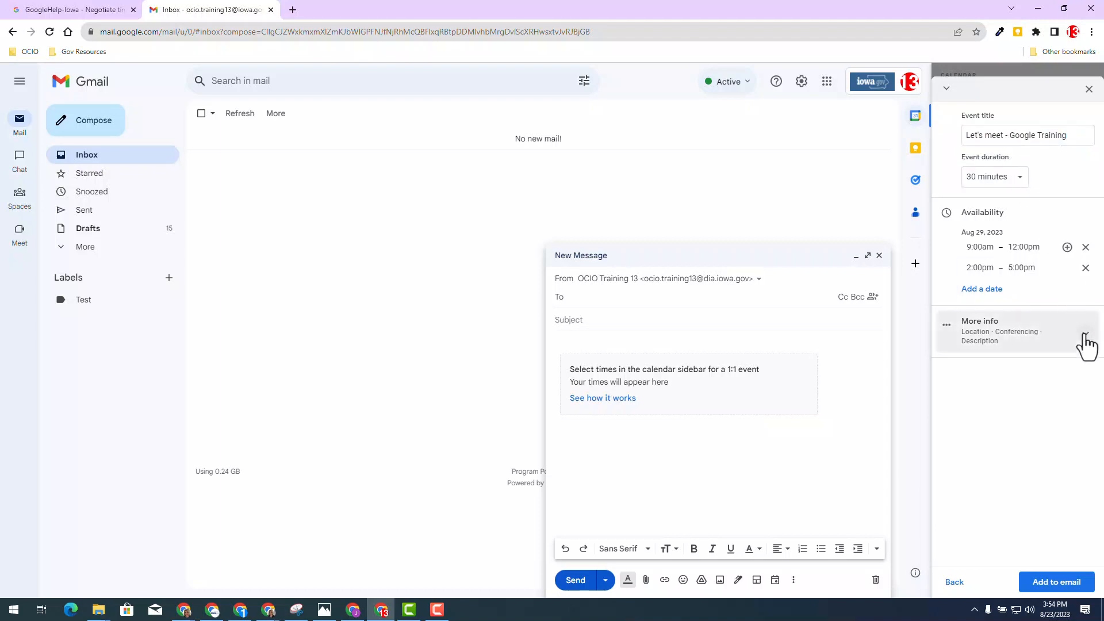
click(1006, 375)
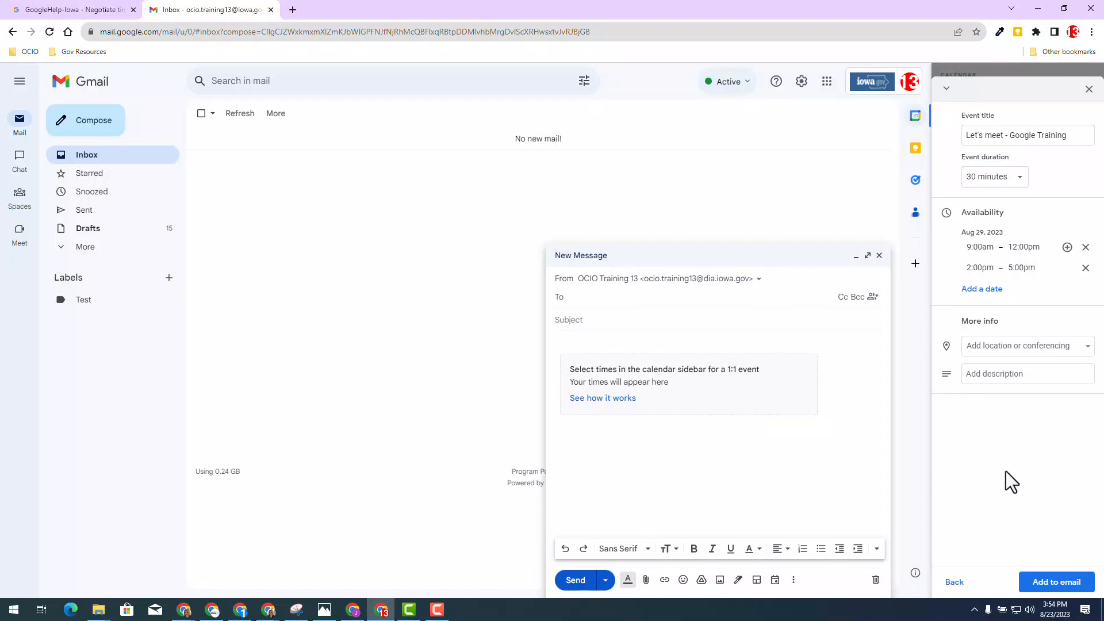
click(1053, 587)
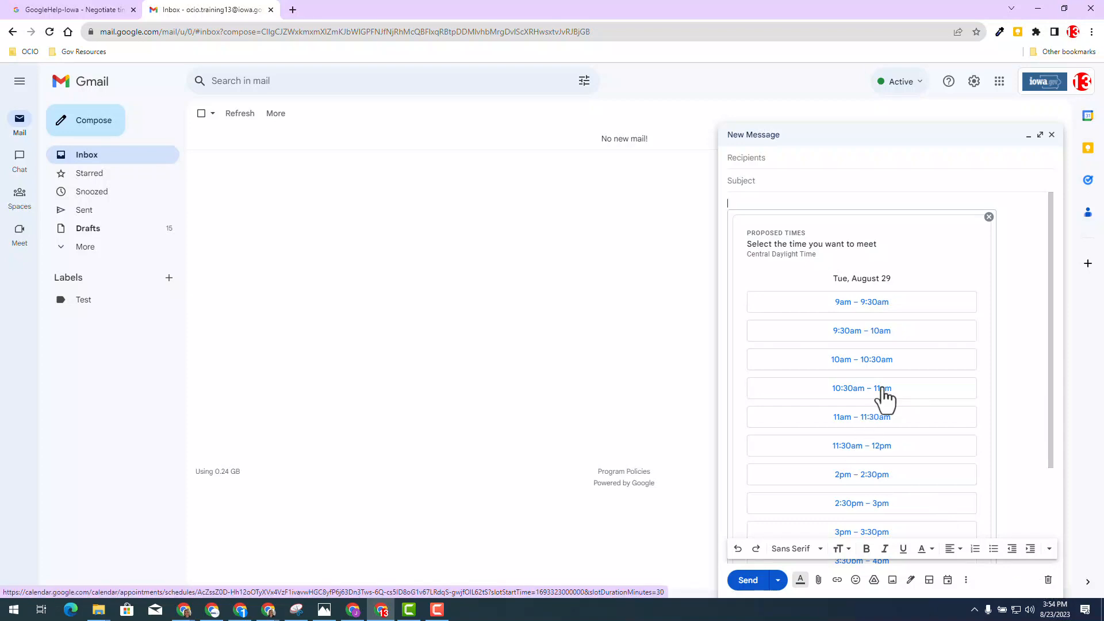
Step: Write "Hey select a time that works for you.", add the recipient, set the subject to "Let's talk", and send the email
text(Hey select a time that works for you.)
click(750, 177)
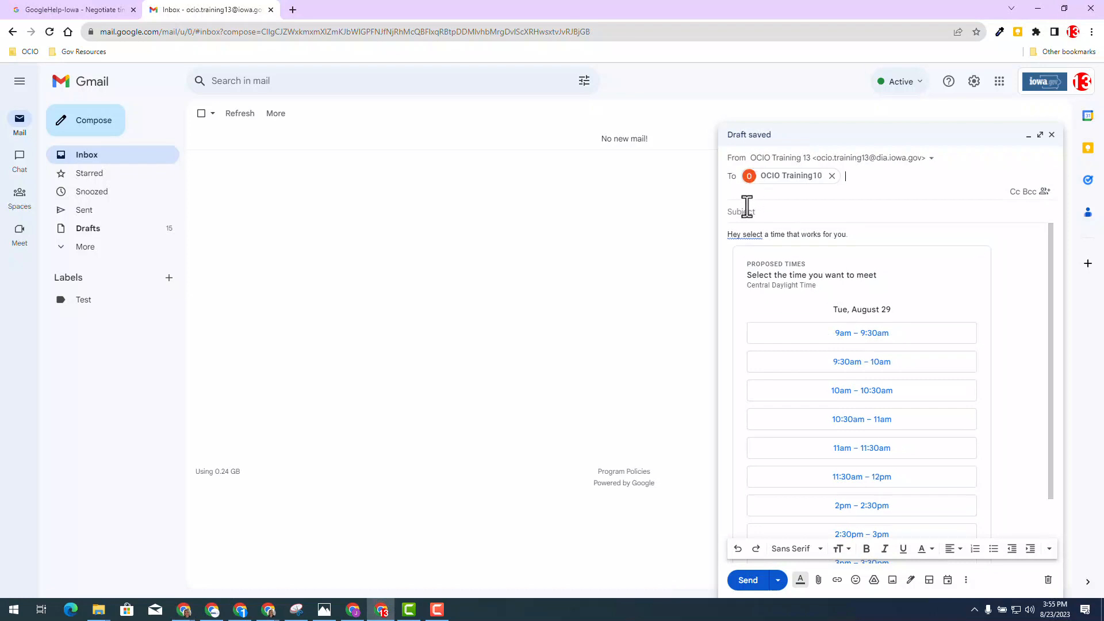
click(746, 211)
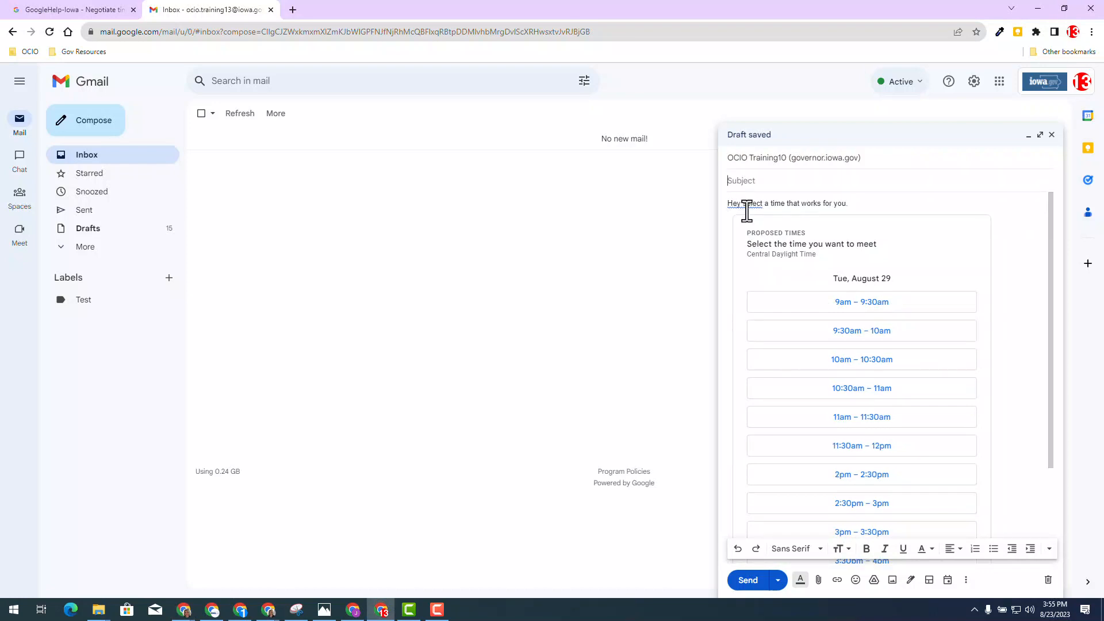
text(Let's talk)
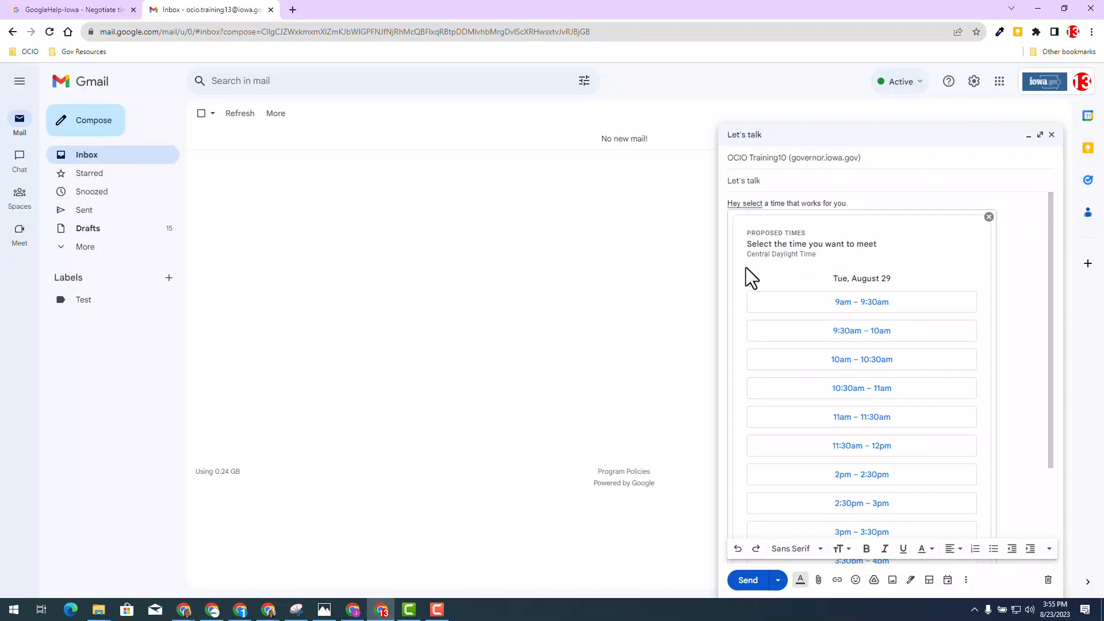
click(748, 580)
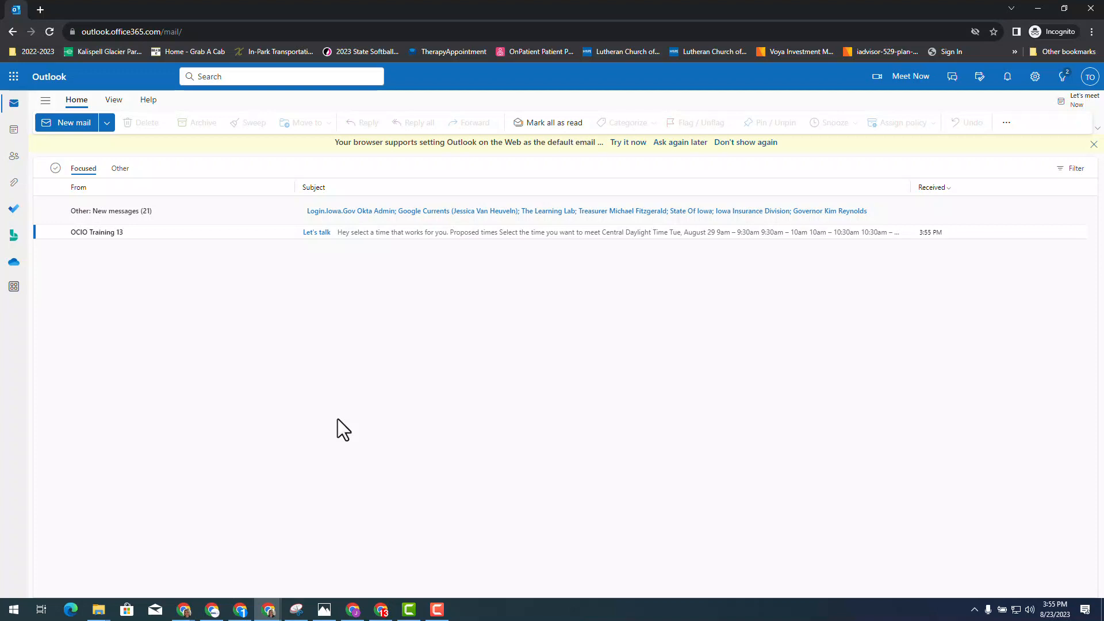
Step: Switch to the recipient's Outlook inbox, open the "Let's talk" message, and choose the 3:30pm – 4pm proposed time
click(101, 232)
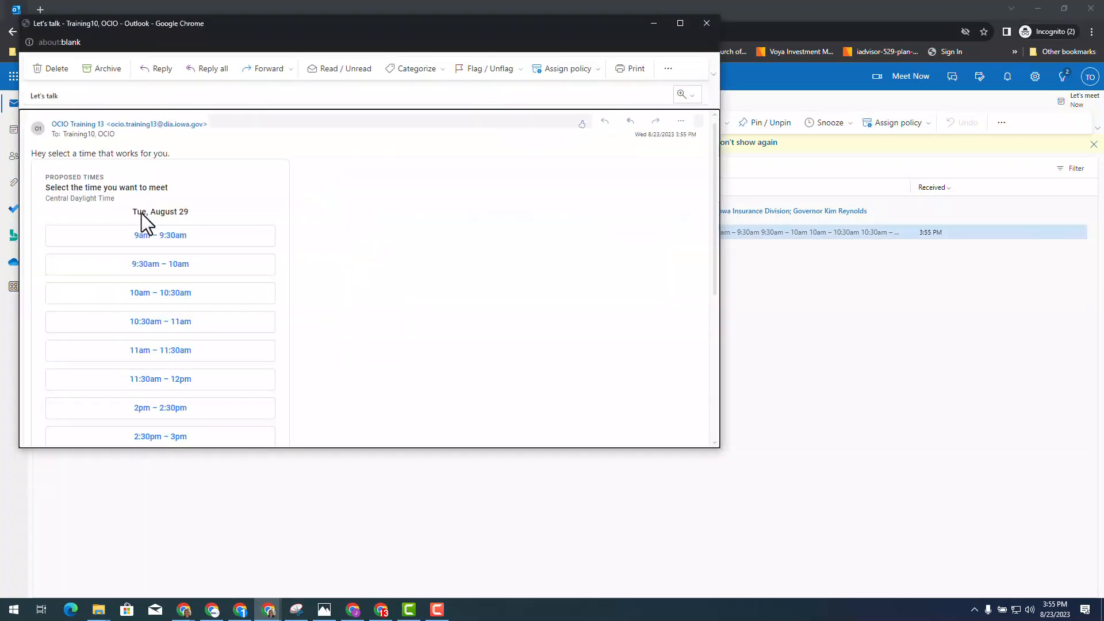
drag(539, 27, 637, 123)
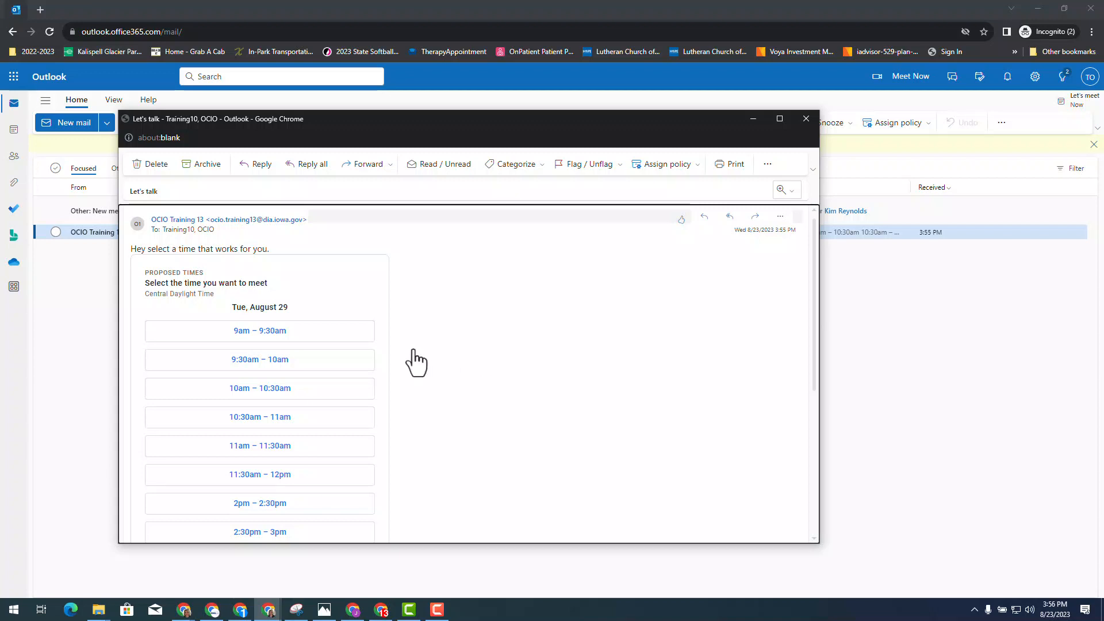
scroll(284, 331, down, 1)
scroll(281, 357, down, 3)
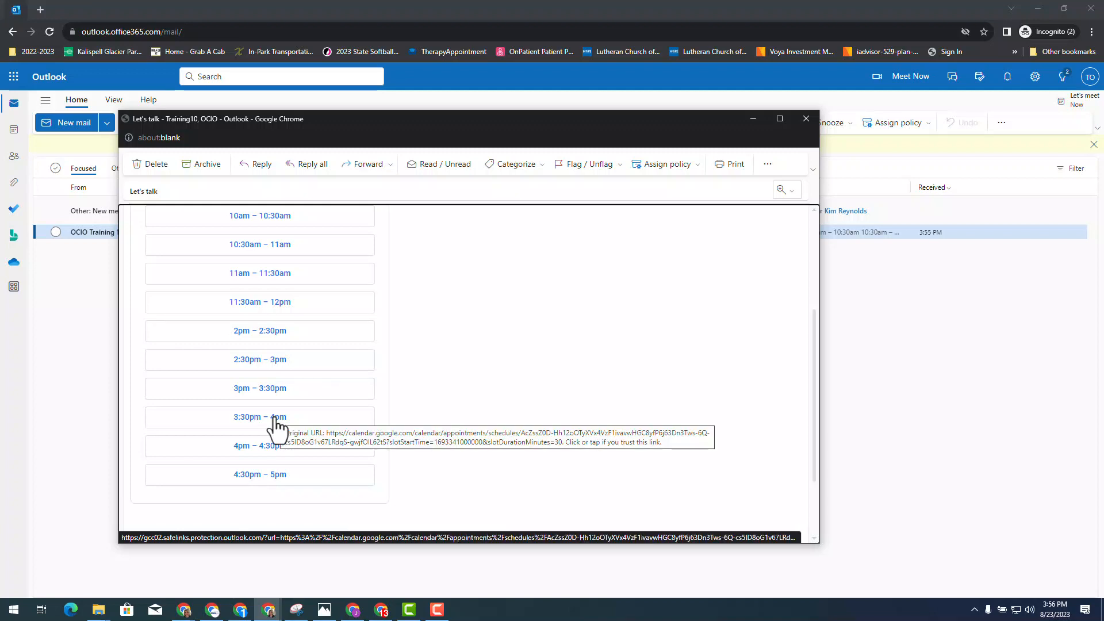
click(278, 425)
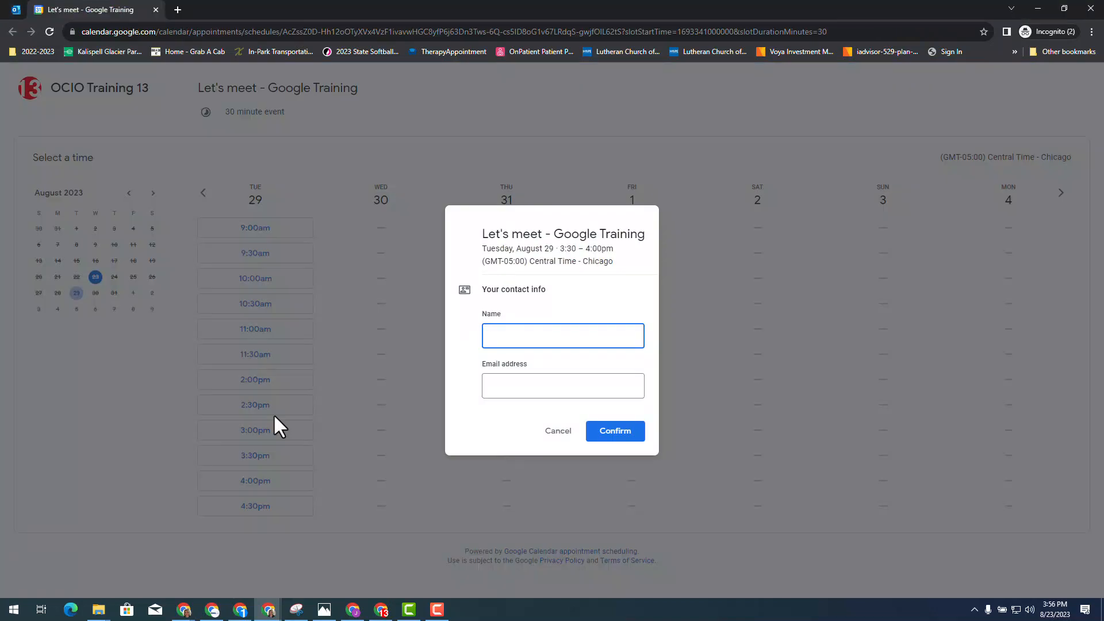
Step: Enter the invitee's name and email address in the booking form and confirm the appointment
text(Ocio Training 10)
key(alt+Tab)
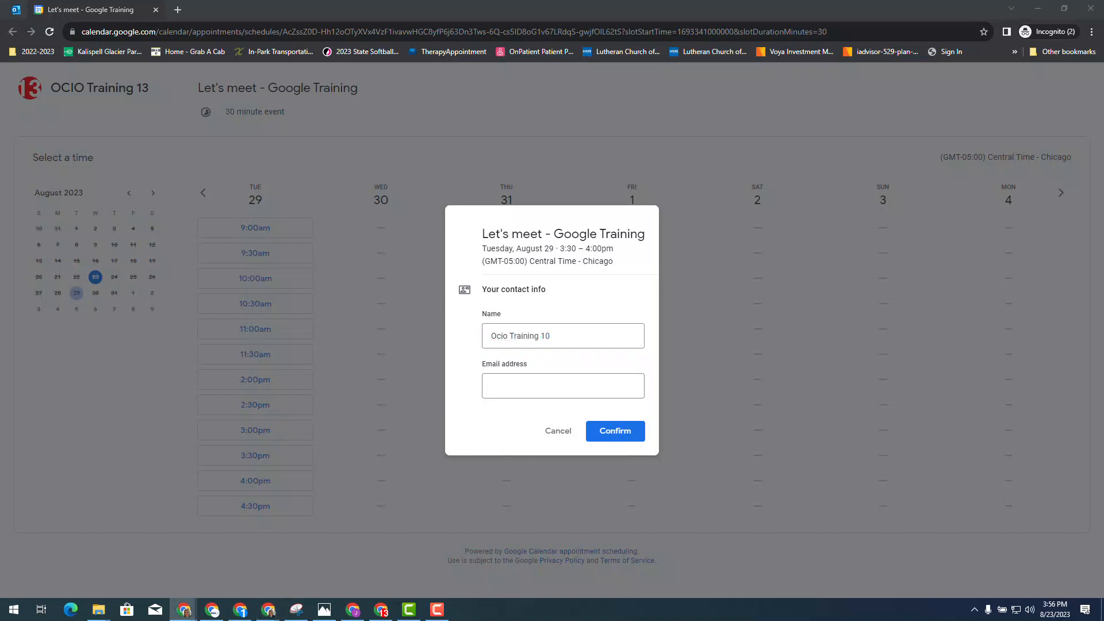
click(513, 384)
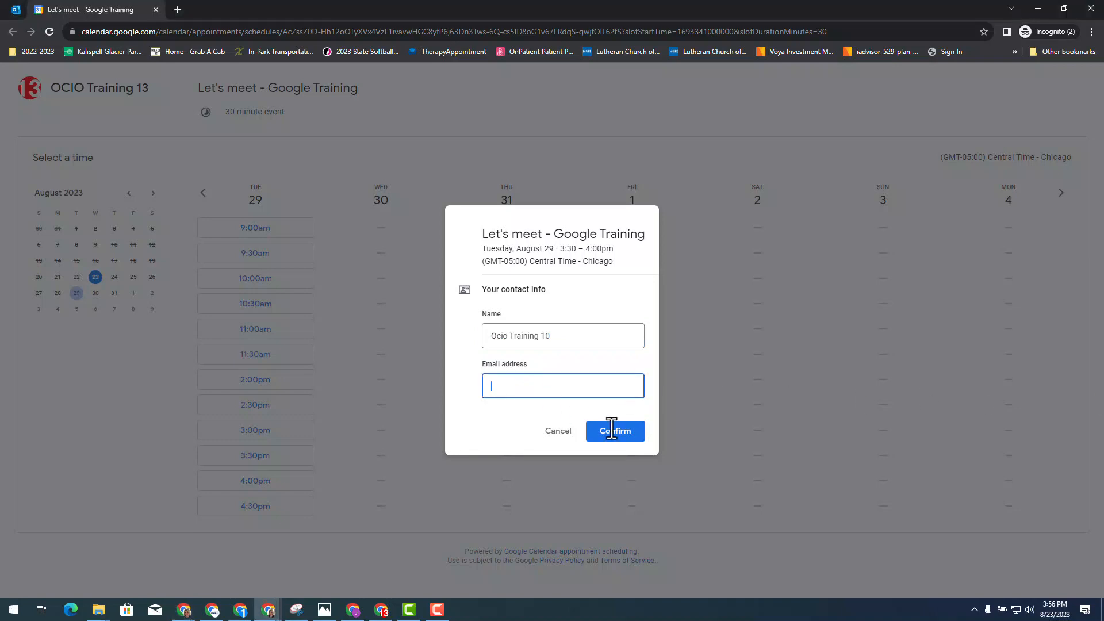
key(ctrl+v)
click(622, 445)
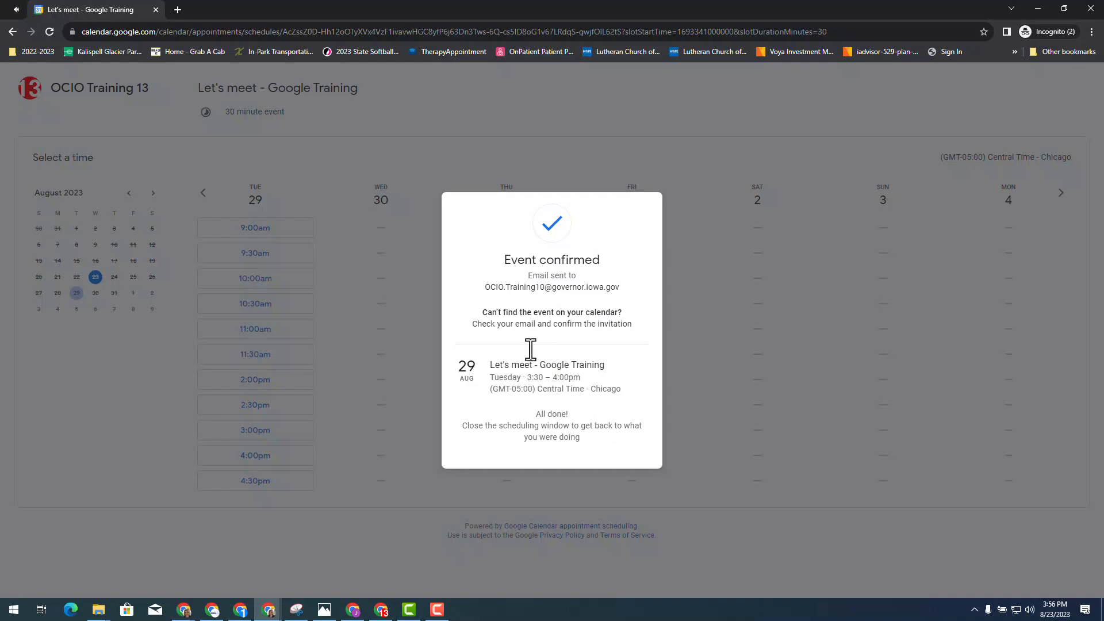
Step: Return to the Outlook inbox, open the event confirmation for "Let's meet - Google Training", and reply Yes to the invitation
click(15, 12)
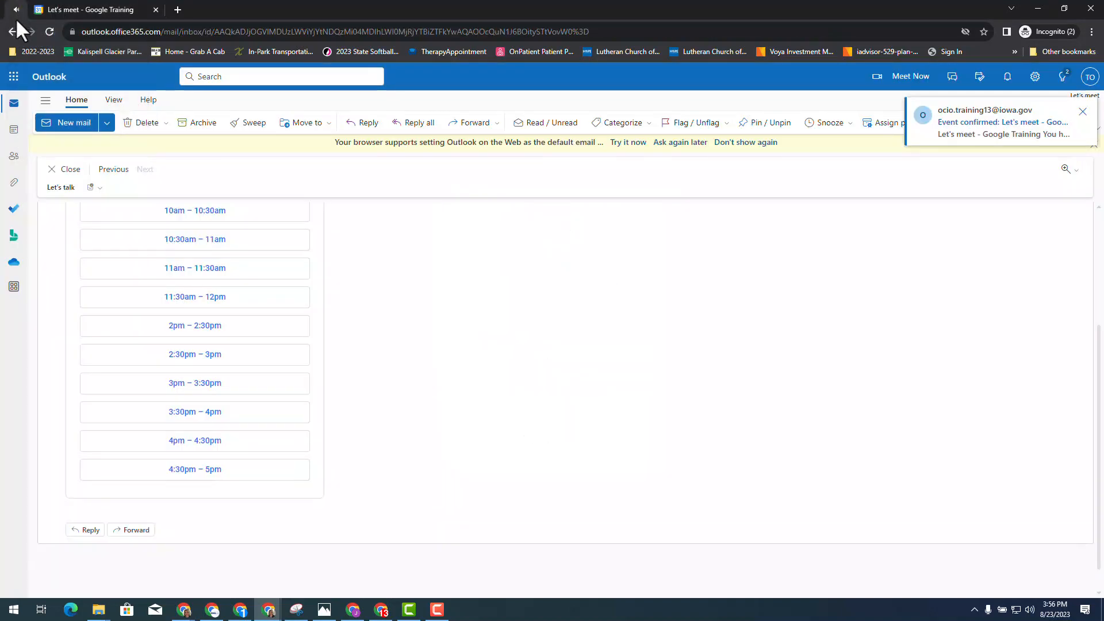
click(64, 176)
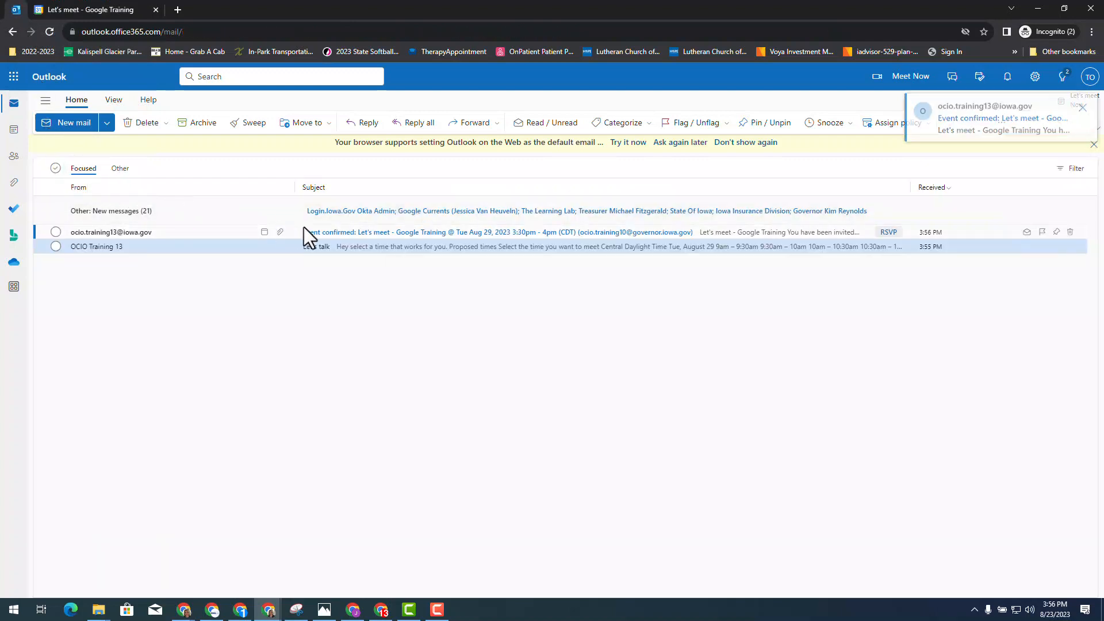
click(340, 236)
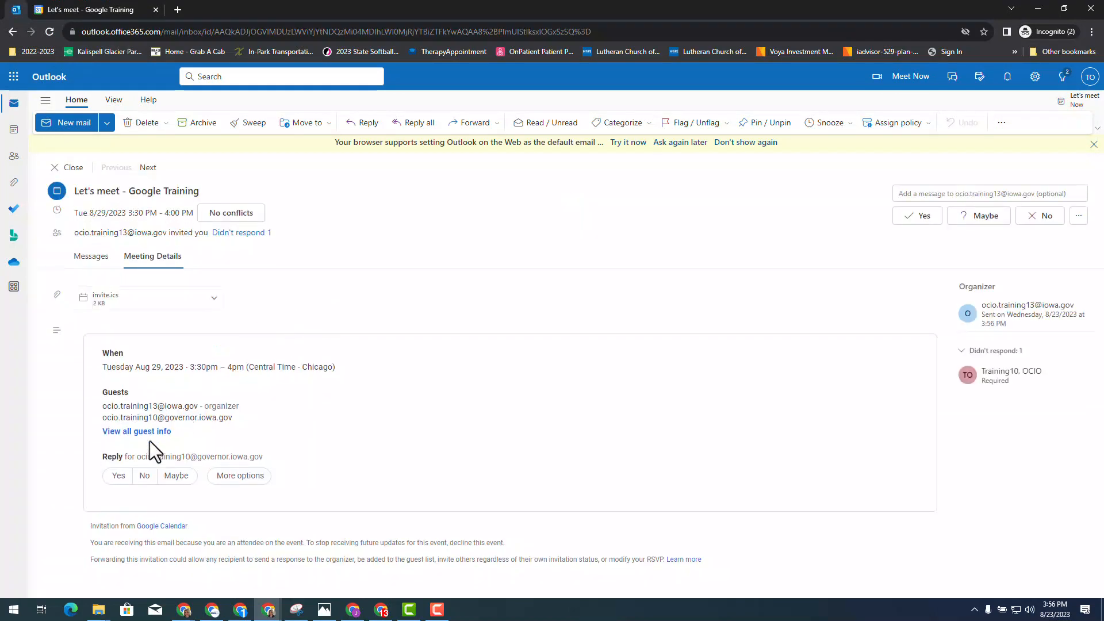
click(118, 476)
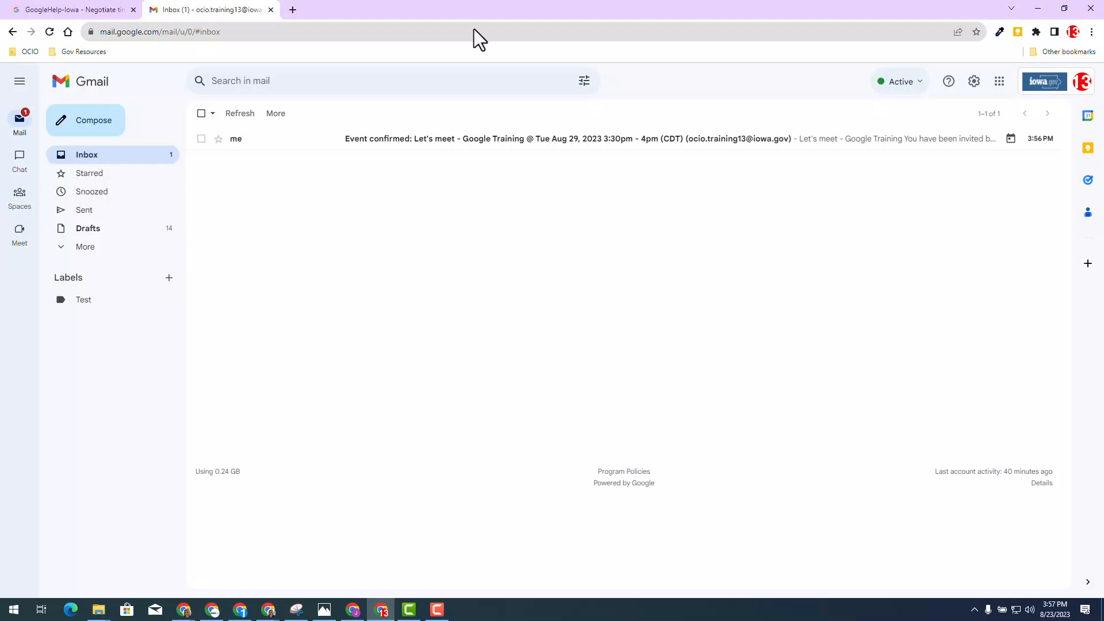
Step: Switch back to the organizer's Gmail inbox and open the event confirmation, followed by the "Google Workspace" message
click(365, 142)
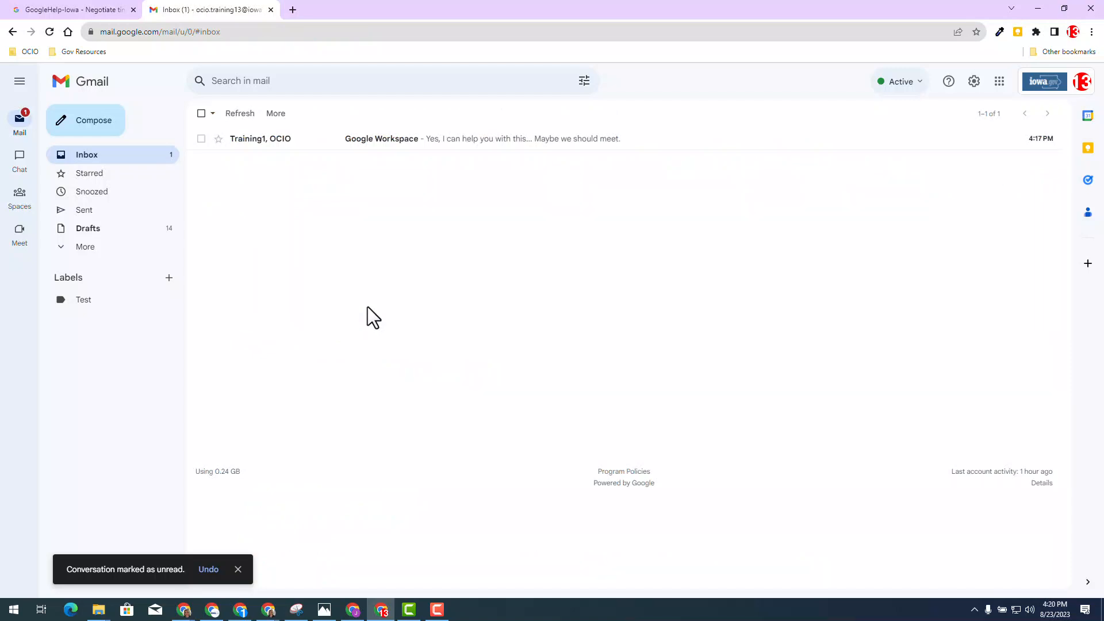
click(376, 143)
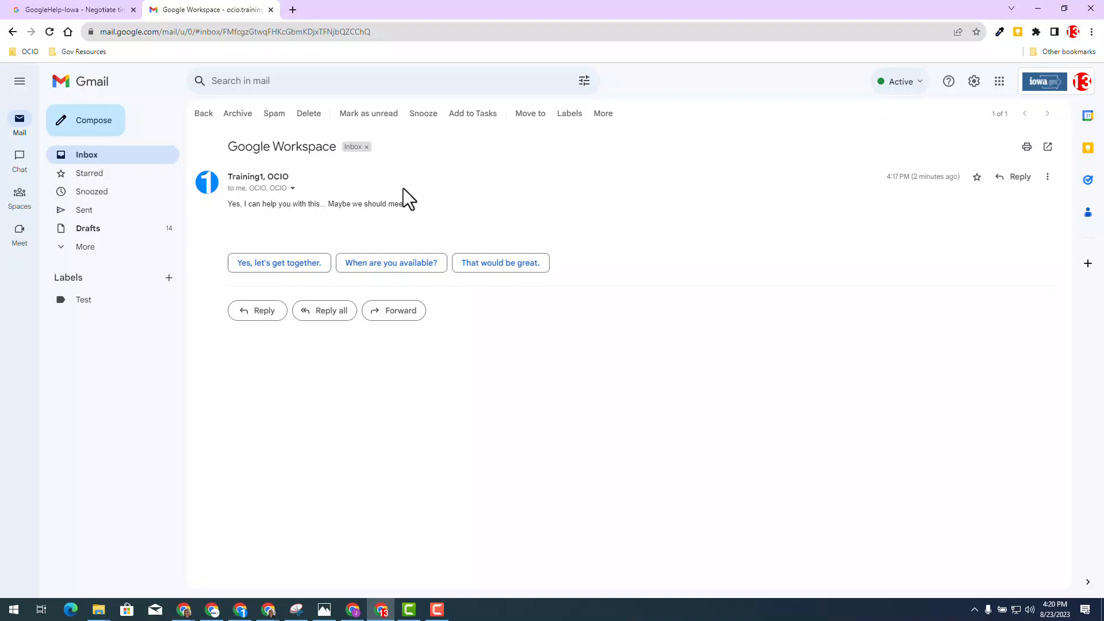
Step: Start a reply to all recipients of the "Google Workspace" message and create a calendar event from it, reviewing the guest list
click(331, 314)
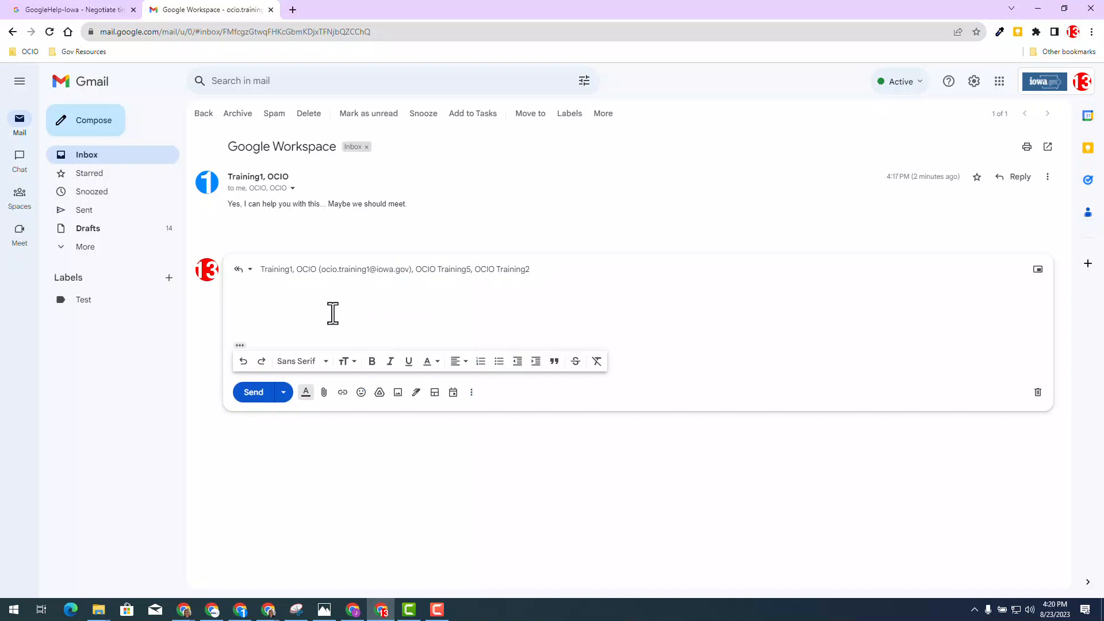
click(453, 393)
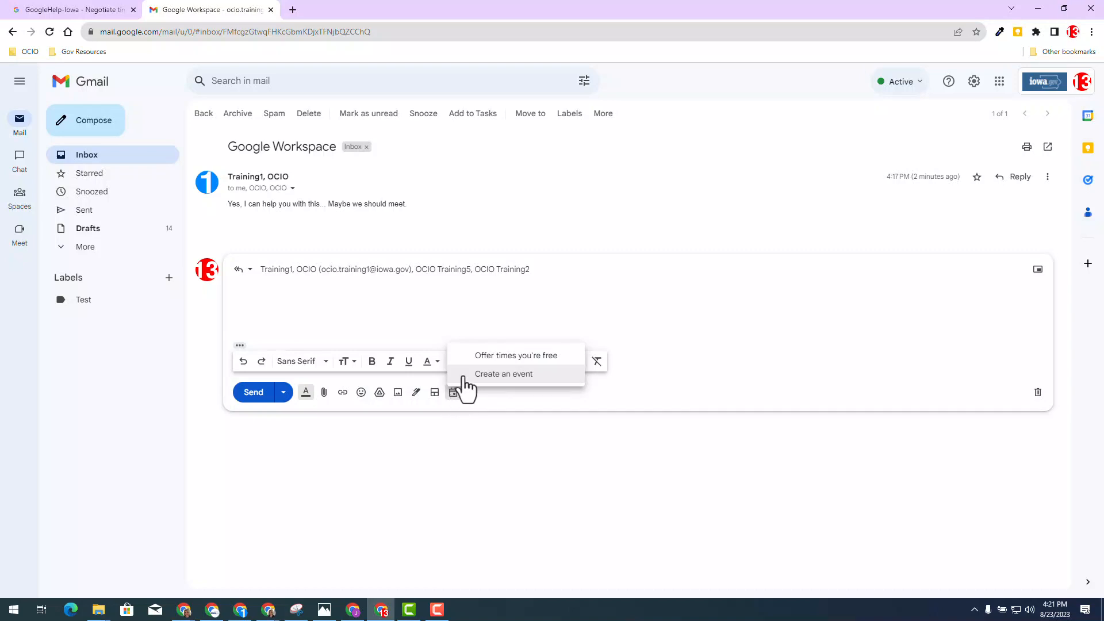
click(463, 375)
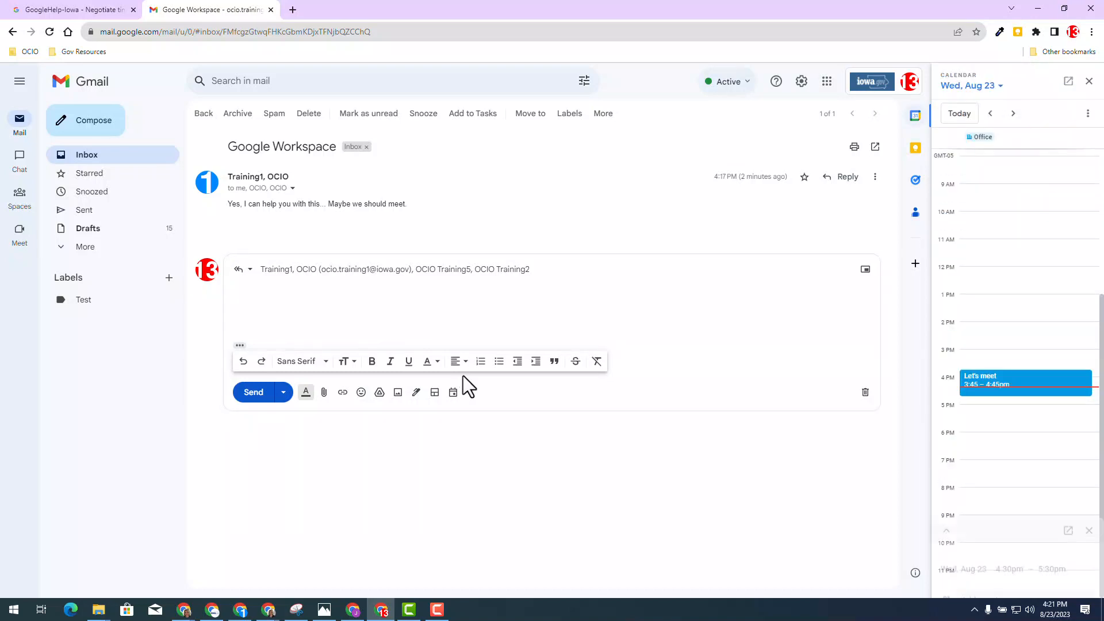
scroll(1001, 307, down, 3)
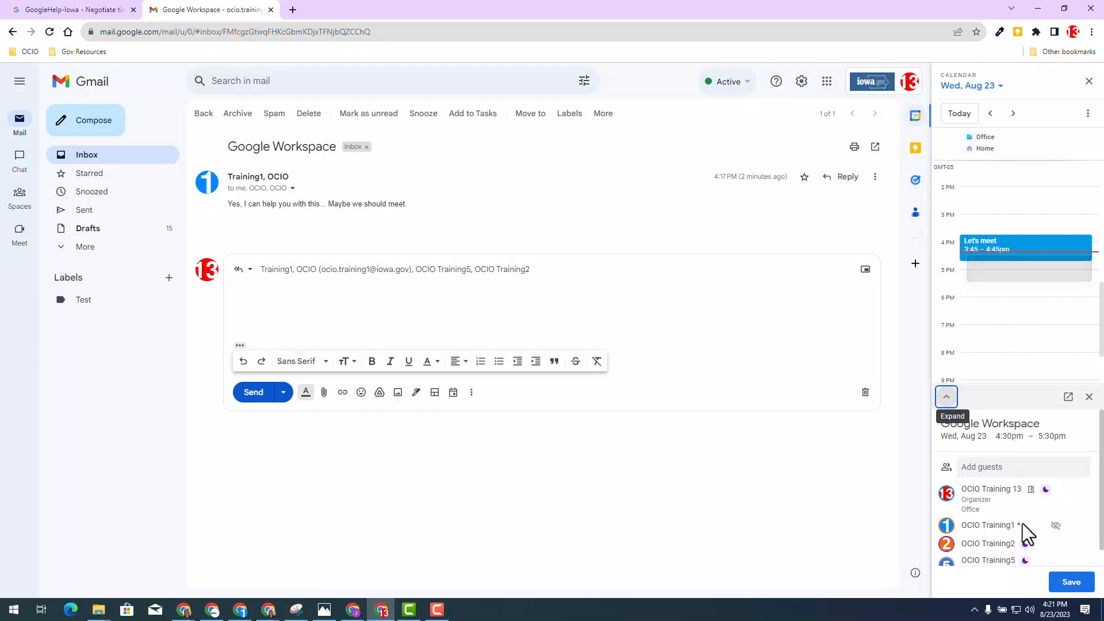
mouse_move(1022, 524)
scroll(1022, 523, down, 1)
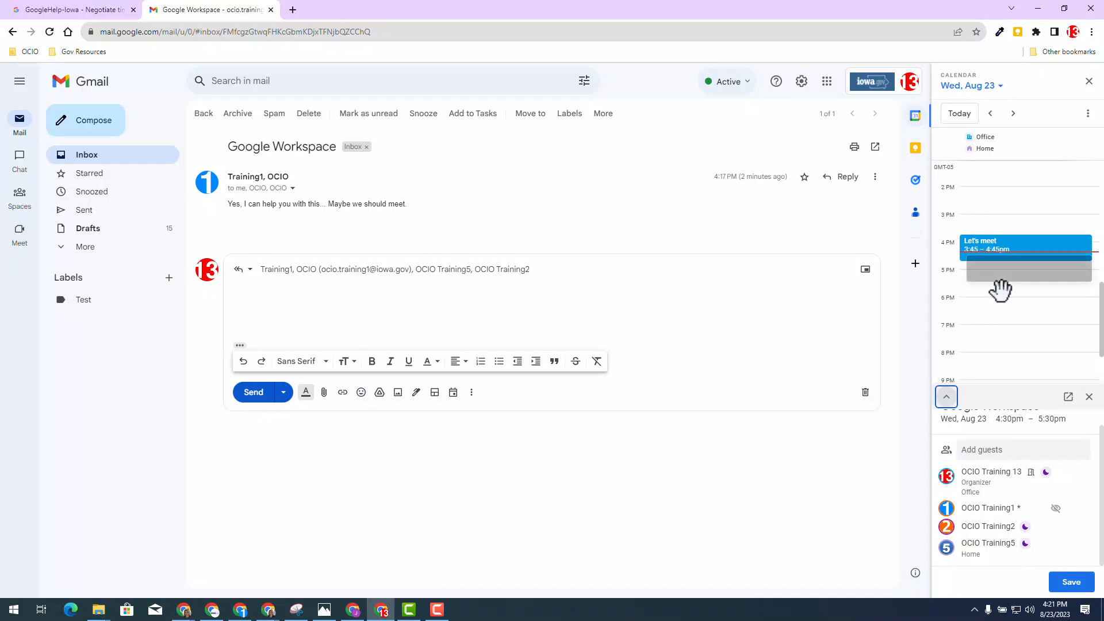
Step: Move the new event to 5:00pm – 6:00pm on Wed, Aug 23 and review its details and guests
drag(980, 266, 975, 293)
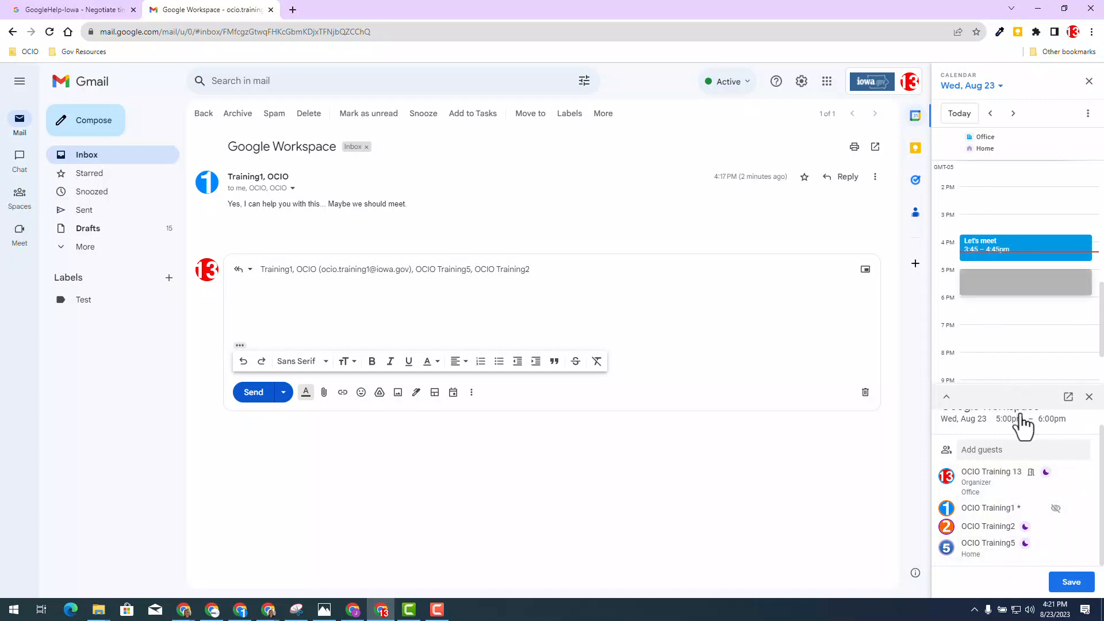
scroll(1023, 432, up, 1)
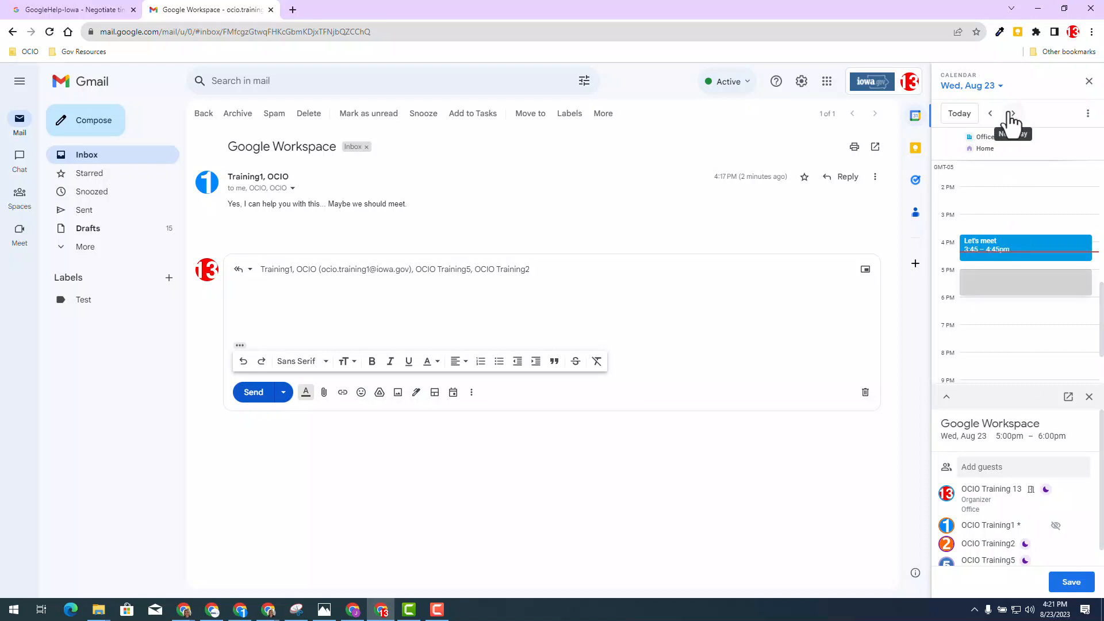
scroll(1027, 448, down, 1)
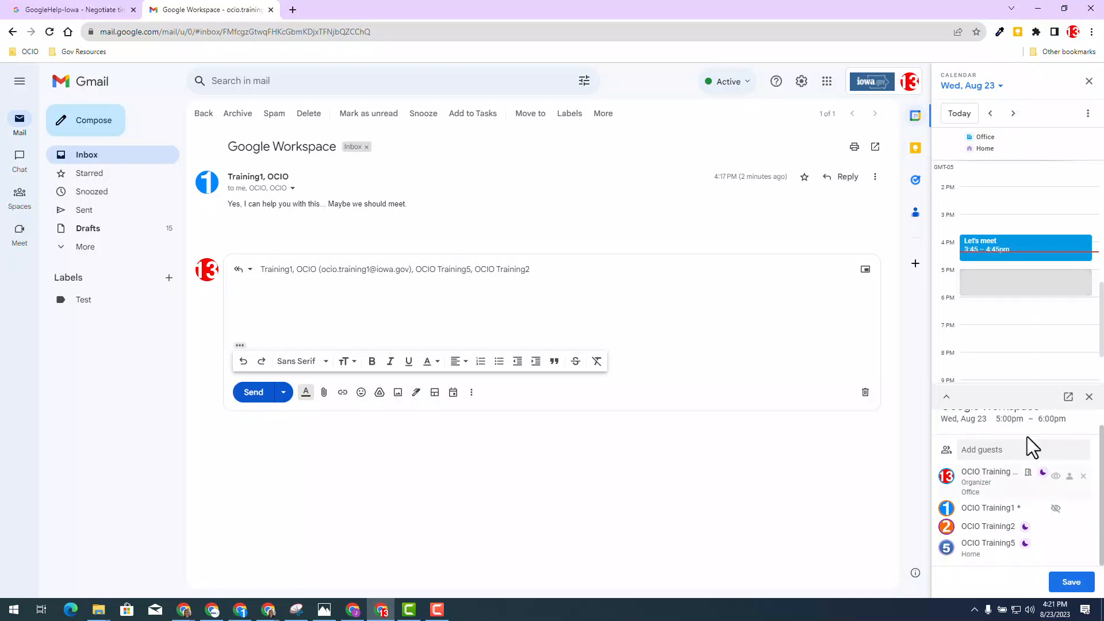
scroll(1015, 443, down, 1)
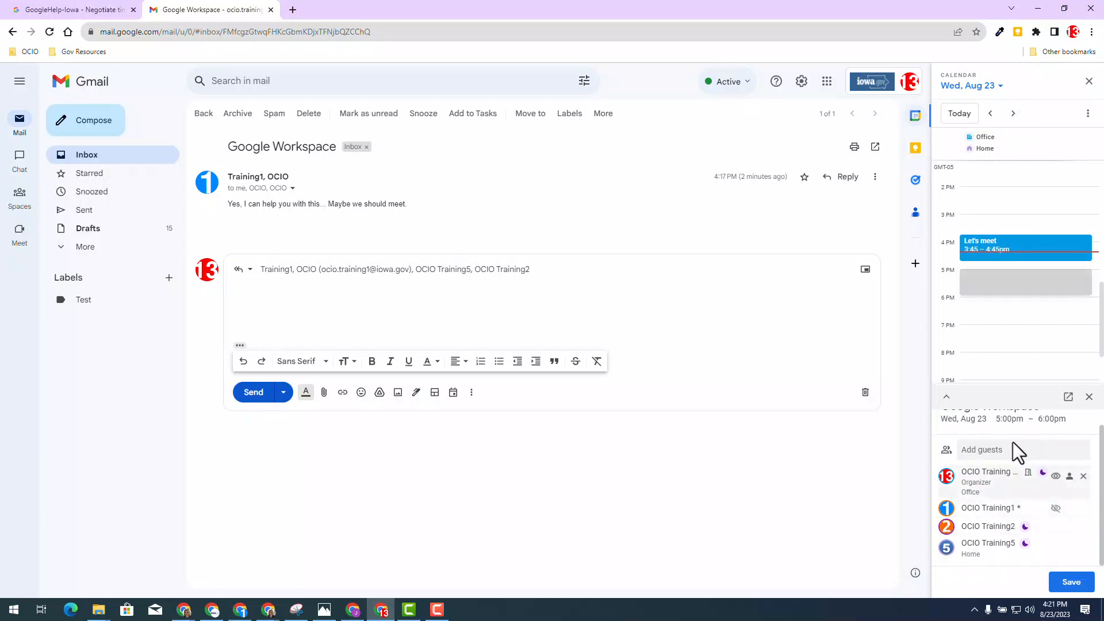
click(984, 452)
click(960, 586)
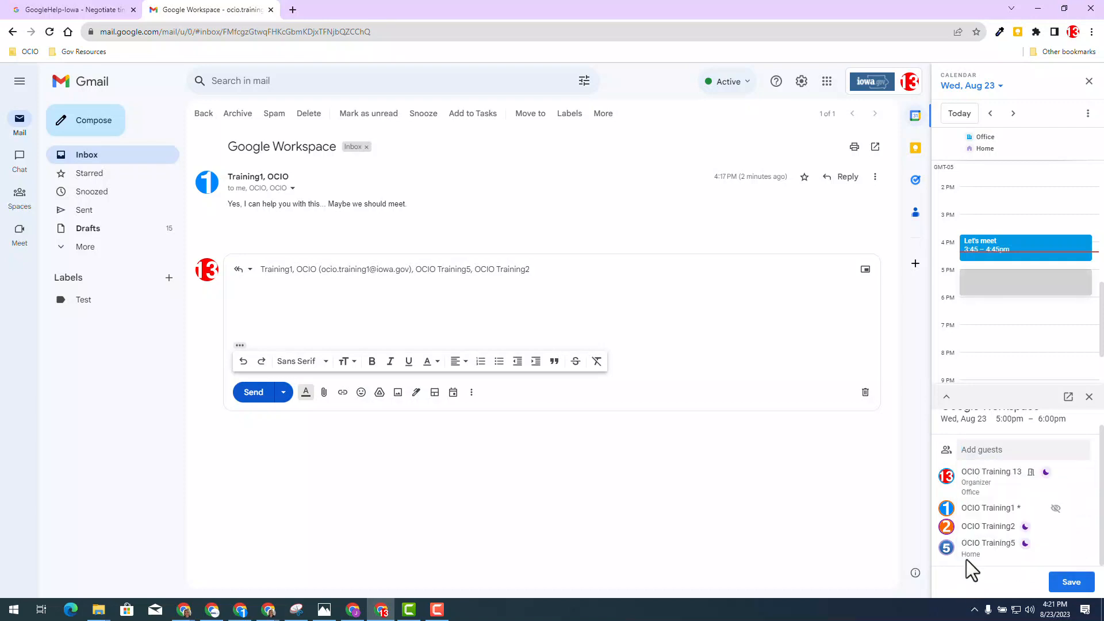
Step: Save the event with invitation emails sent to the guests, and send the reply containing the event
click(1071, 583)
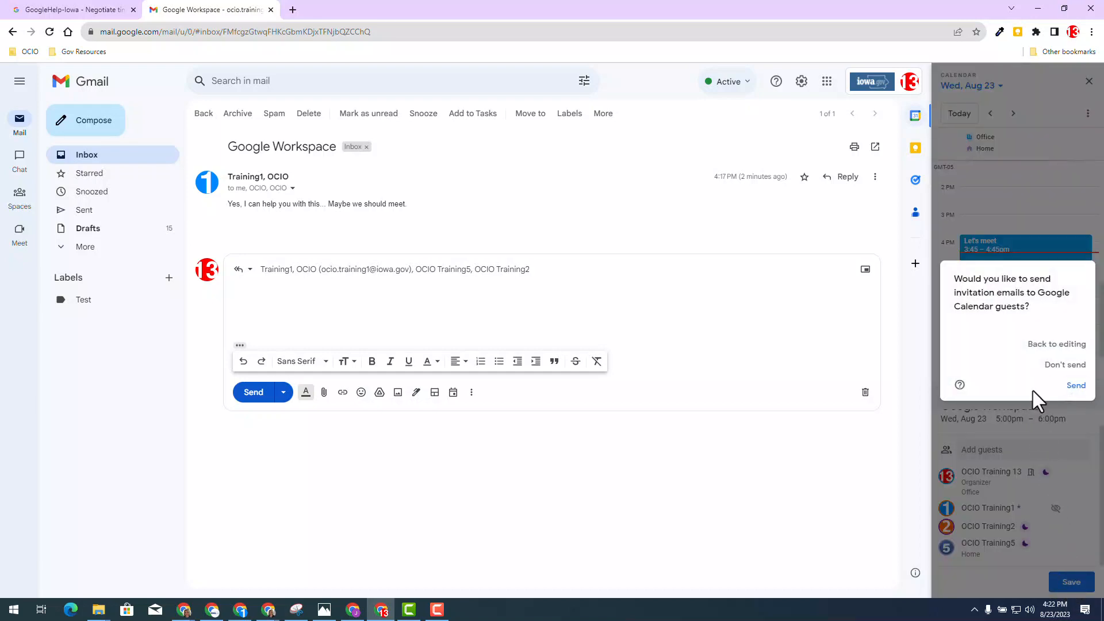
click(1076, 385)
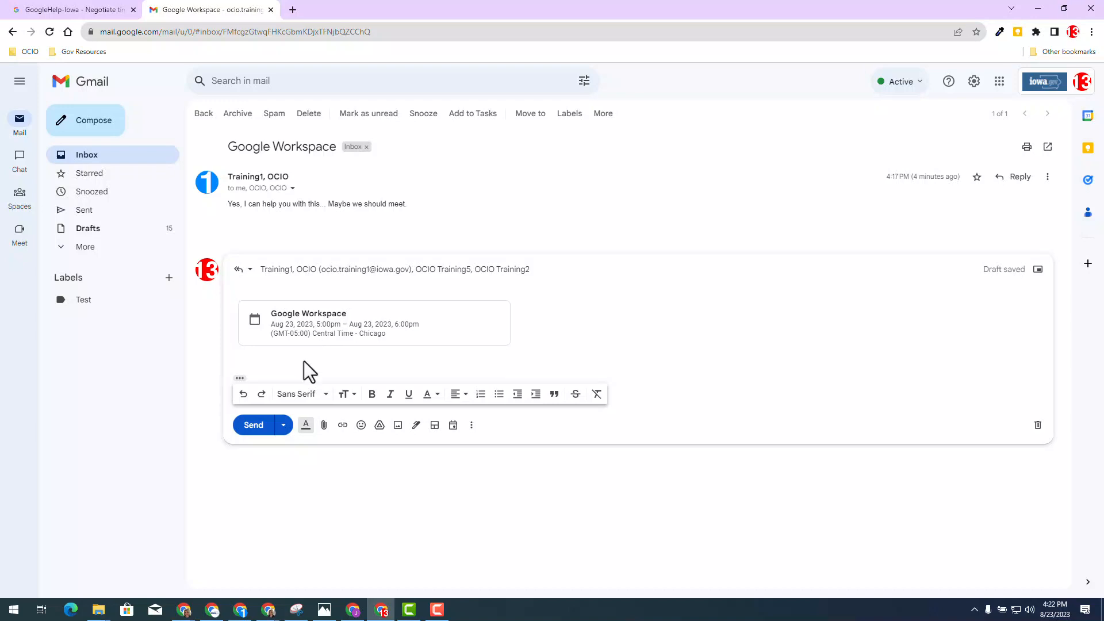
click(253, 426)
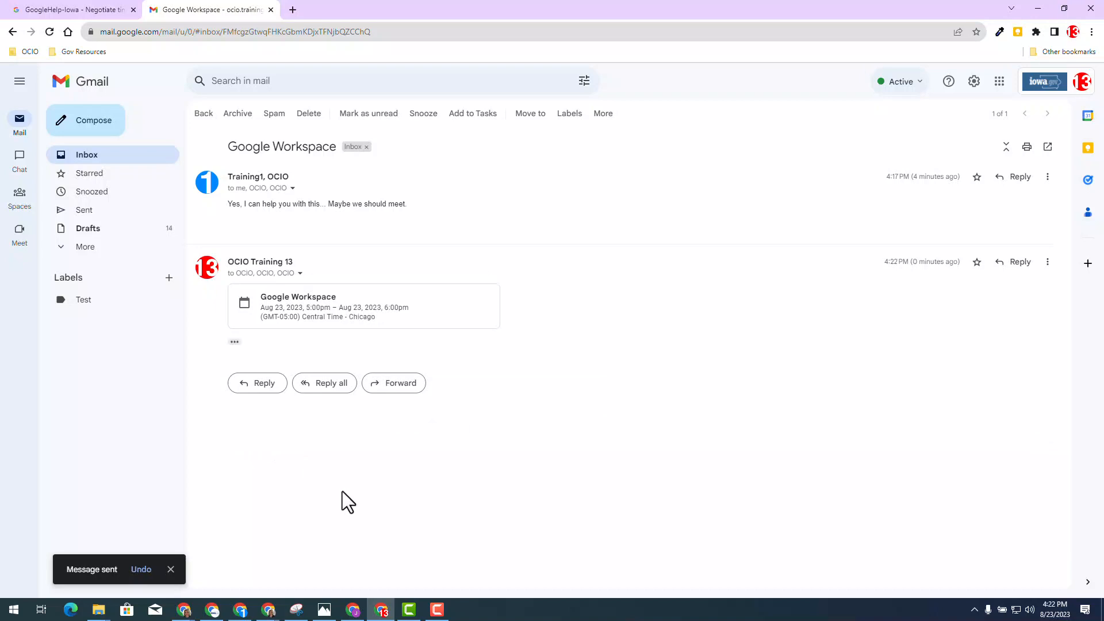